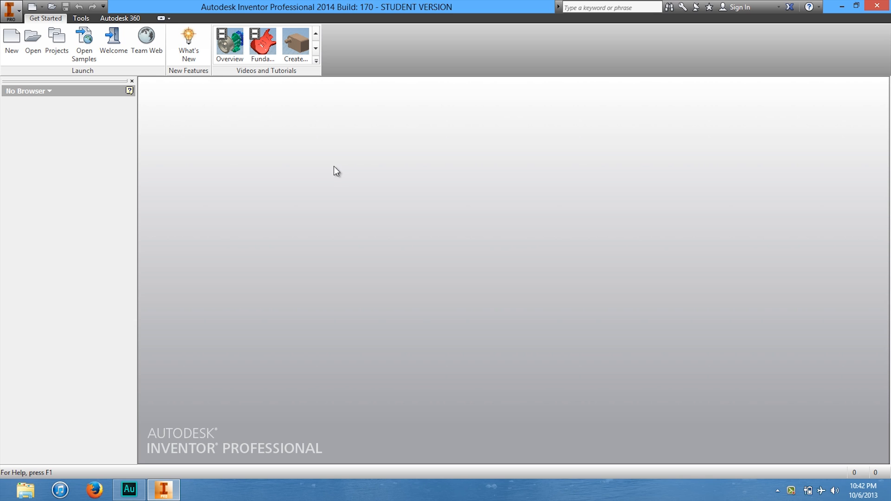
# Create a metric part from the Standard (mm).ipt template and begin a 2D sketch on the horizontal XZ origin plane.
pyautogui.click(11, 41)
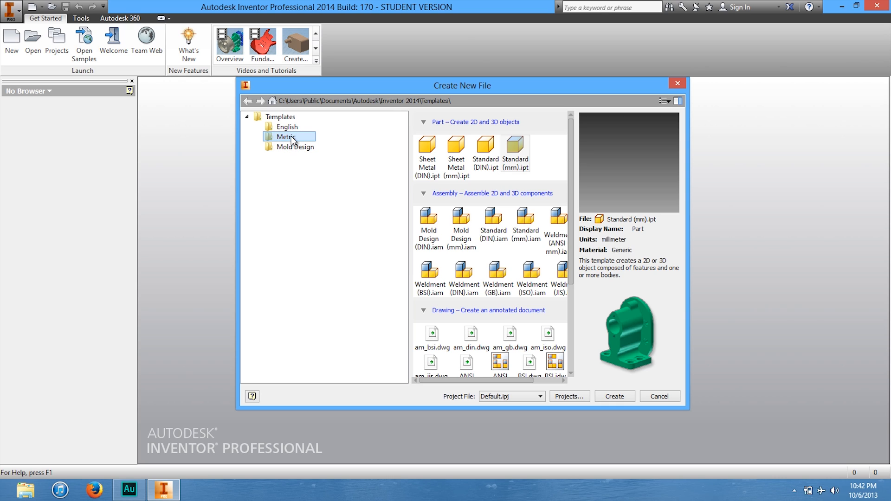
pyautogui.doubleClick(520, 149)
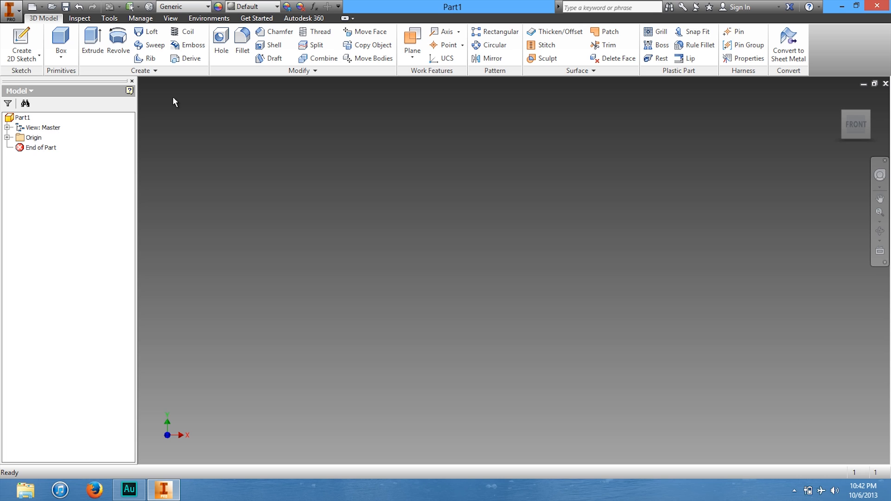
pyautogui.press('s')
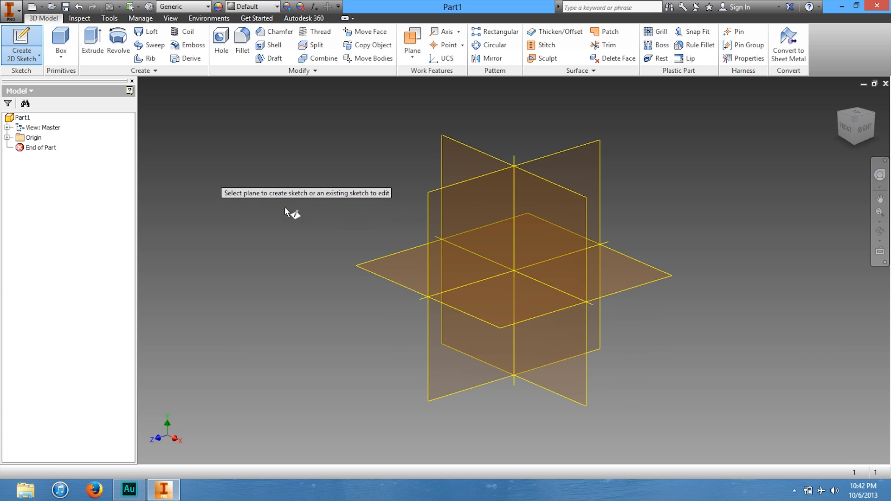
pyautogui.click(500, 293)
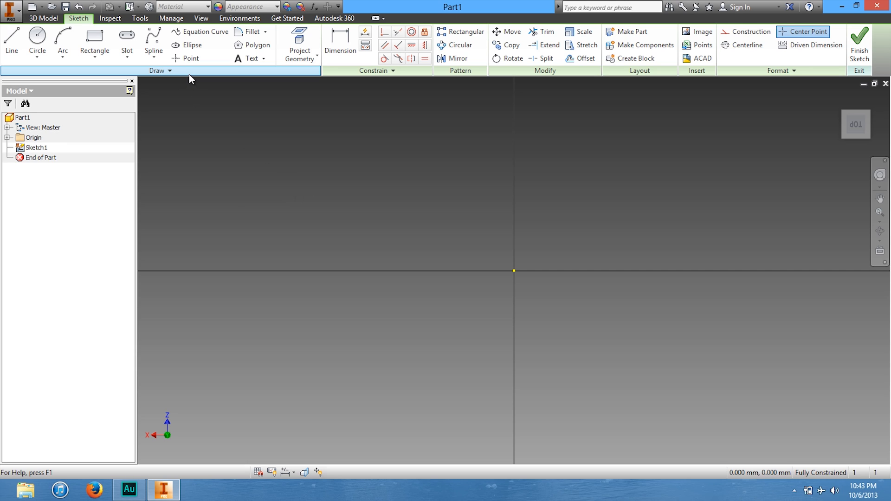
# Draw a closed six-segment line profile from the origin, with a horizontal base about 20 mm long and a notch in its upper side.
pyautogui.click(13, 46)
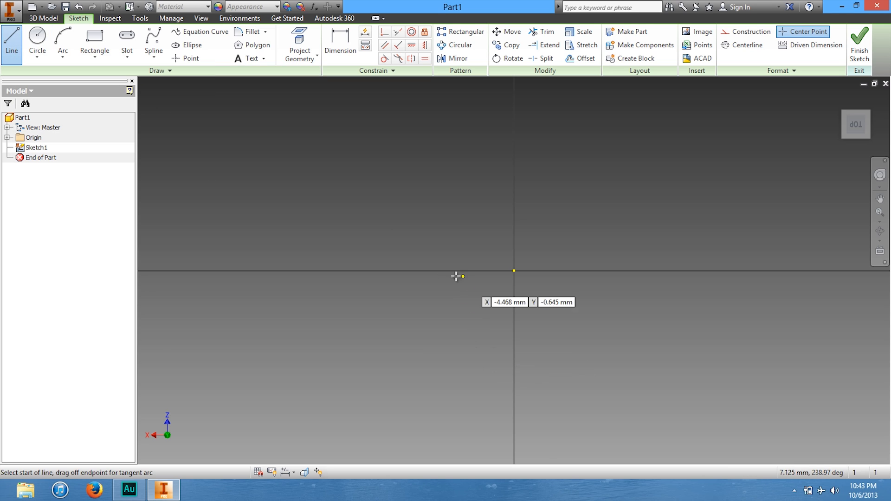
pyautogui.click(515, 271)
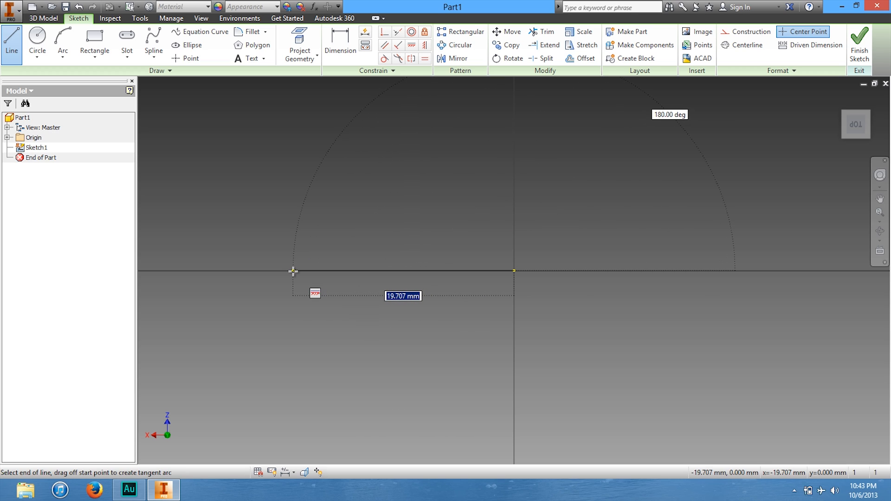
pyautogui.click(293, 271)
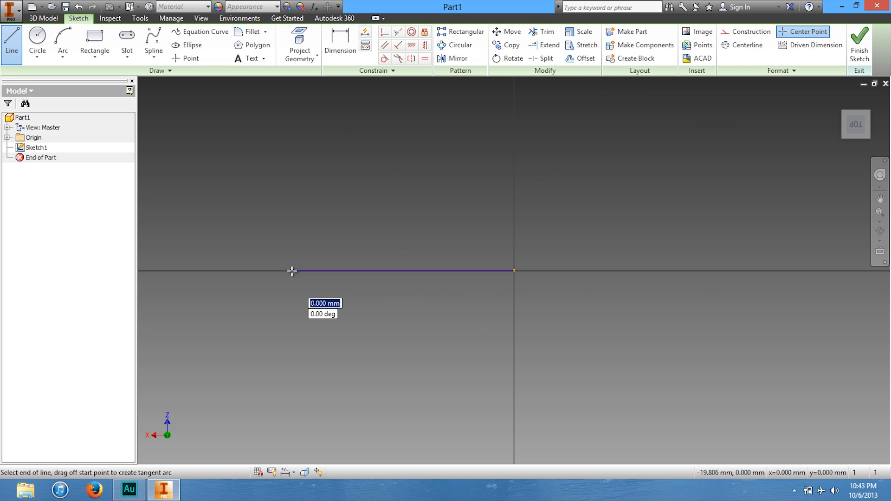
pyautogui.click(205, 202)
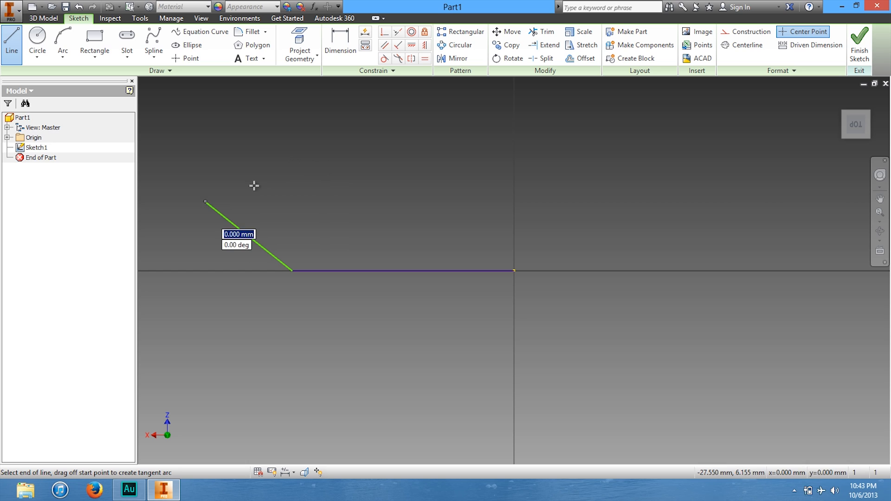
pyautogui.click(368, 163)
pyautogui.click(388, 212)
pyautogui.click(502, 166)
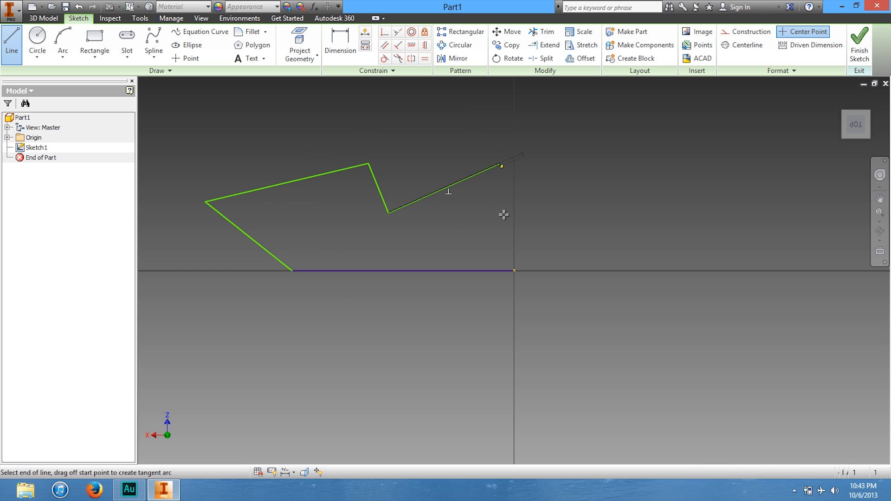
pyautogui.click(514, 270)
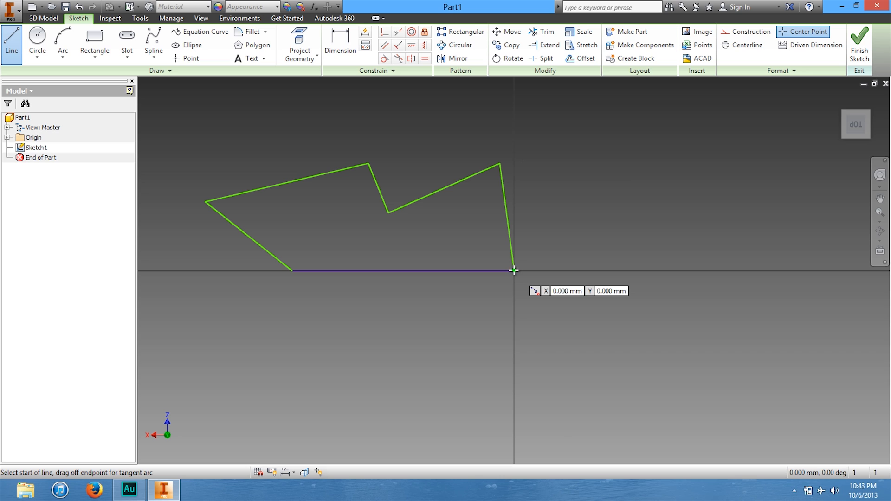
# Draw a separate two-segment line chain beside the profile: a vertical line about 20 mm long, then a slanted line to about X 7.1, Y -3.4 mm.
pyautogui.click(541, 362)
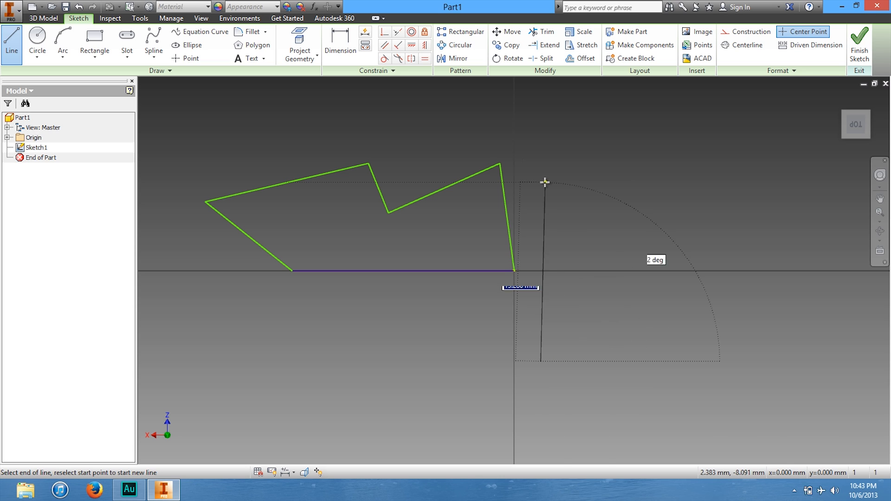
pyautogui.click(541, 141)
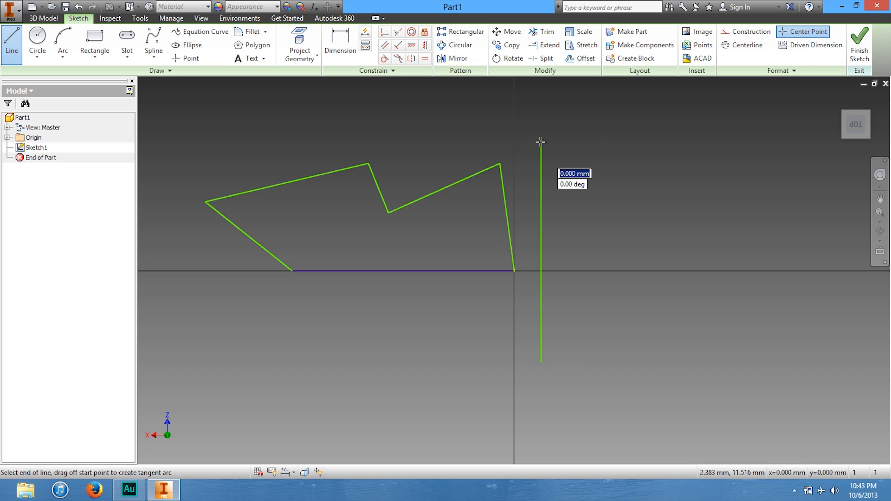
pyautogui.click(594, 309)
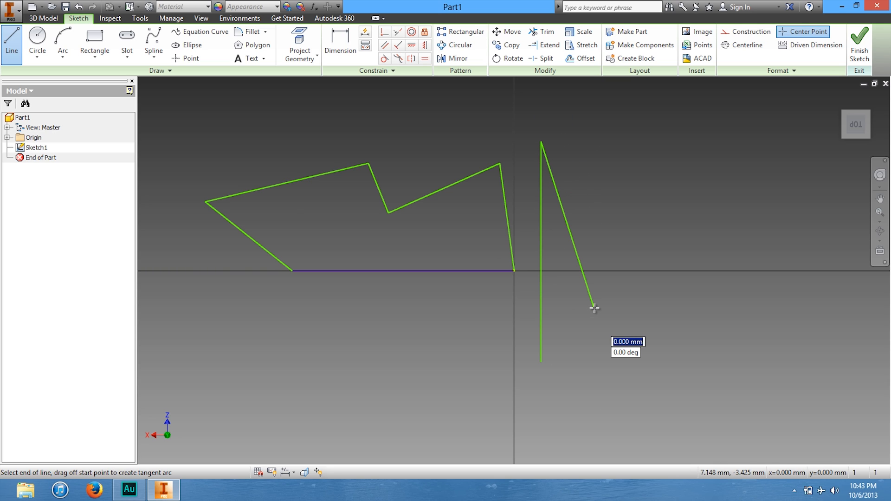
pyautogui.rightClick(596, 307)
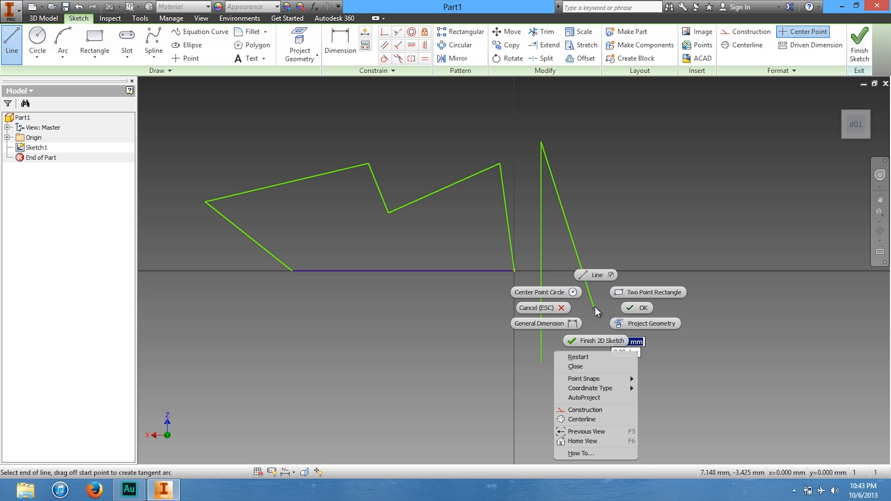
pyautogui.press('Escape')
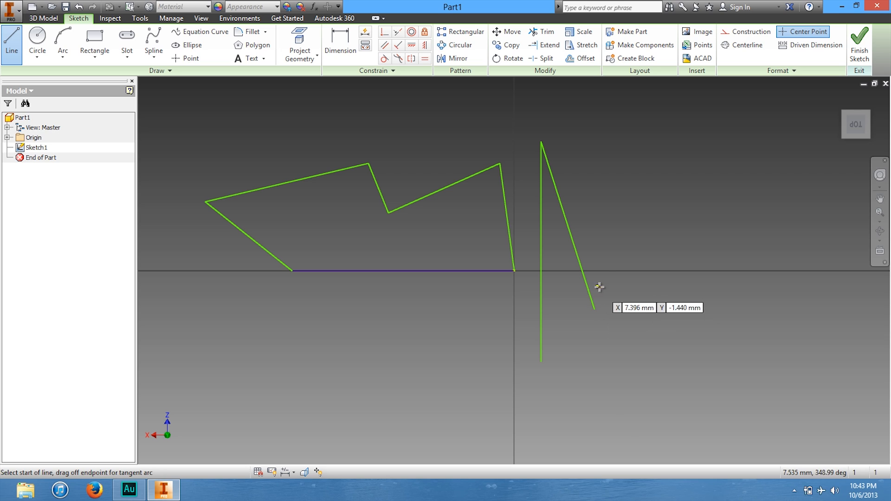
# Draw a center point circle about 15 mm in diameter overlapping the closed profile, centered at about X -6, Y 3.1 mm.
pyautogui.click(46, 41)
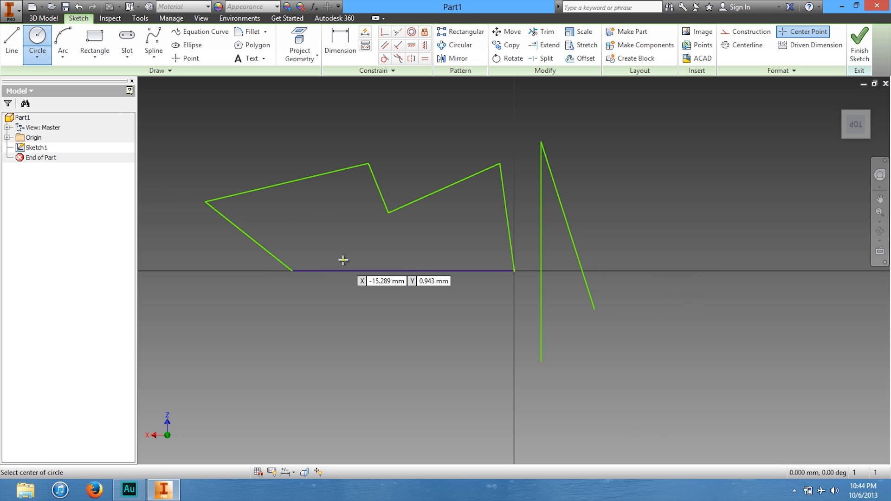
pyautogui.click(446, 236)
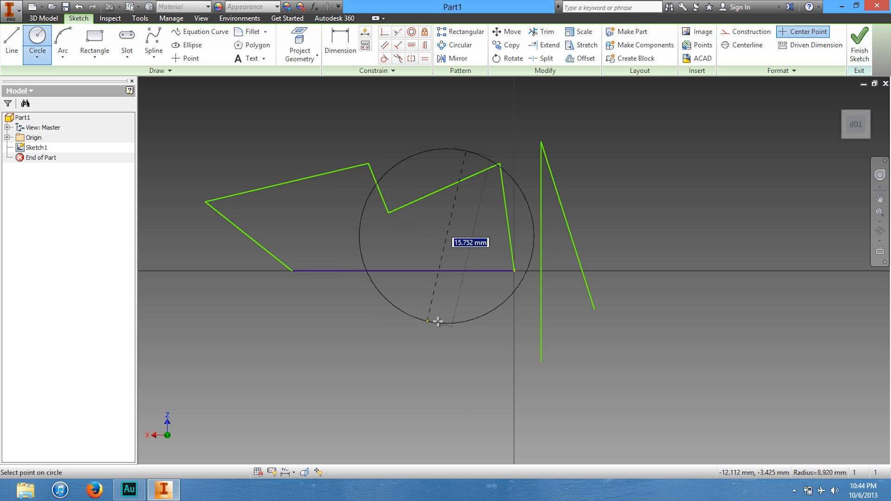
pyautogui.click(442, 321)
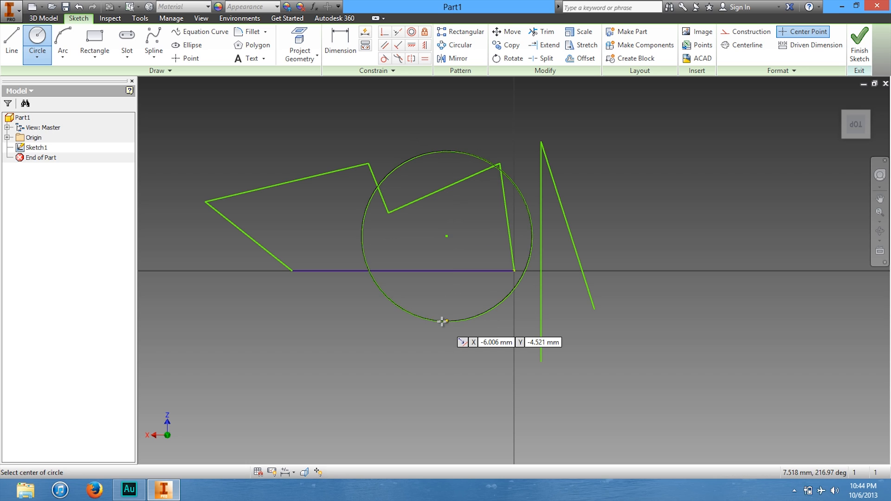
# Draw a three-point arc from the circle's center to the free end of the horizontal base line, bulging below that line.
pyautogui.click(67, 42)
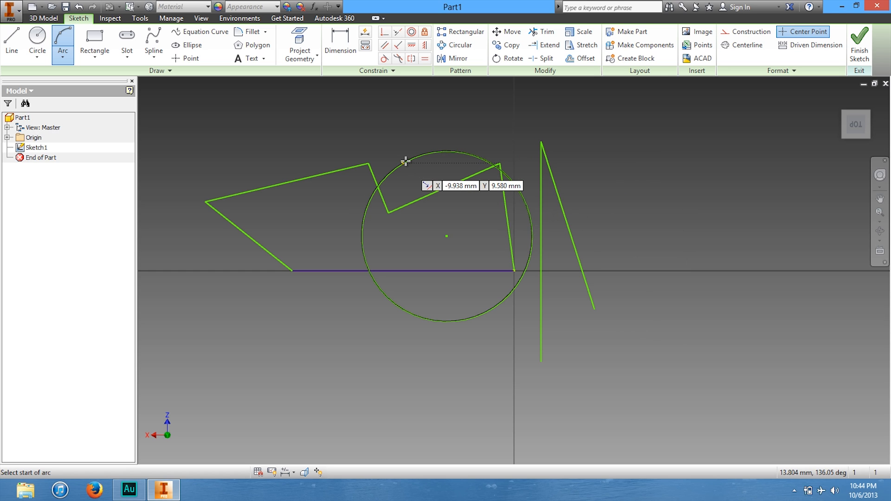
pyautogui.click(446, 237)
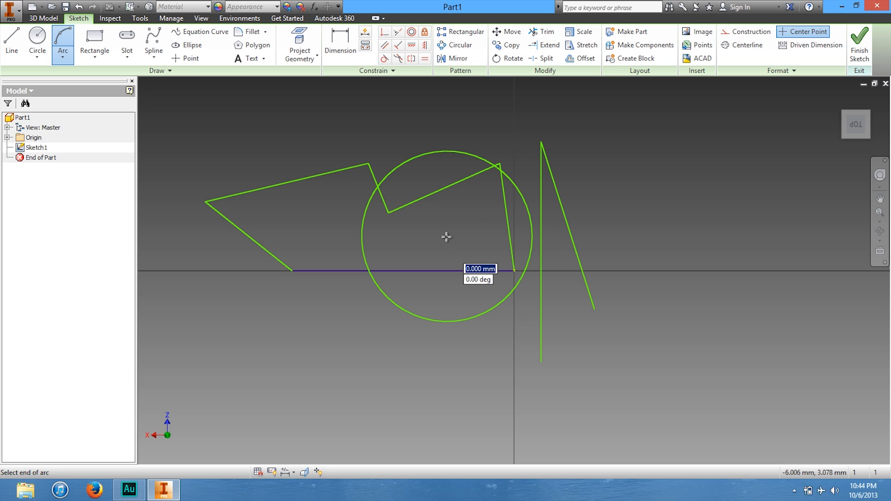
pyautogui.click(291, 271)
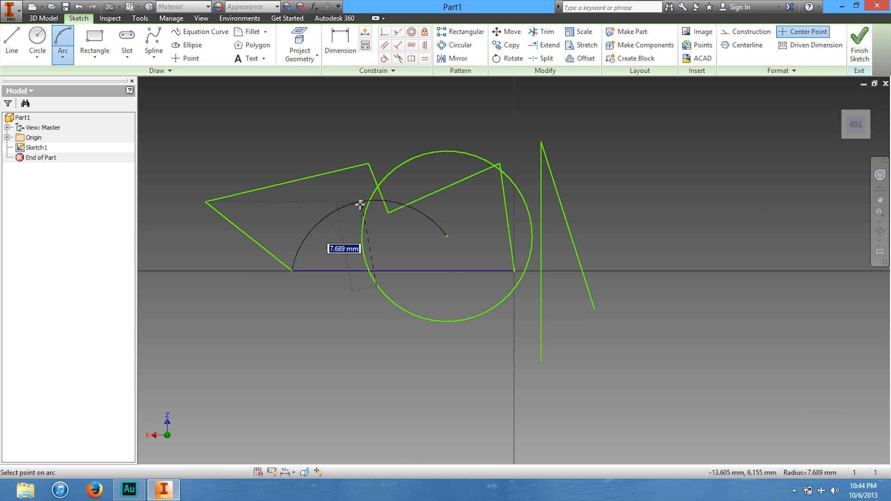
pyautogui.click(374, 298)
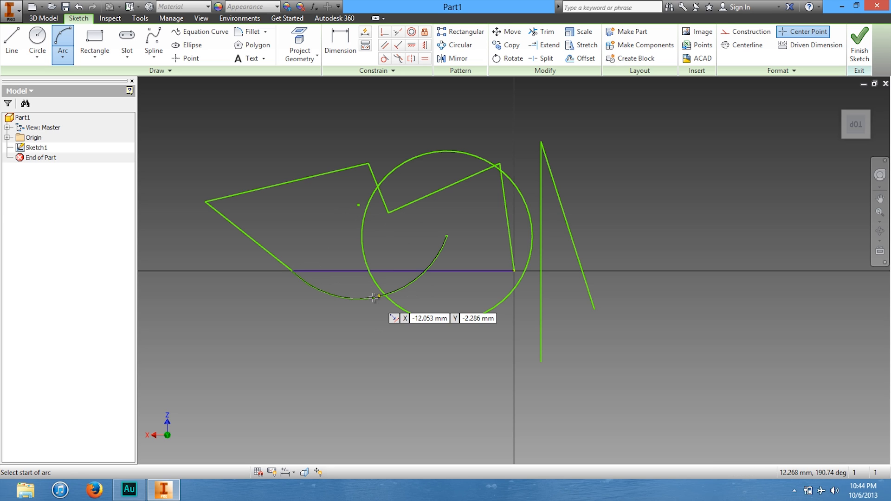
# Draw a wide two-point rectangle beyond the two connected lines, with its lower corner nearest them at about X 4.8, Y 8.3 mm.
pyautogui.click(104, 39)
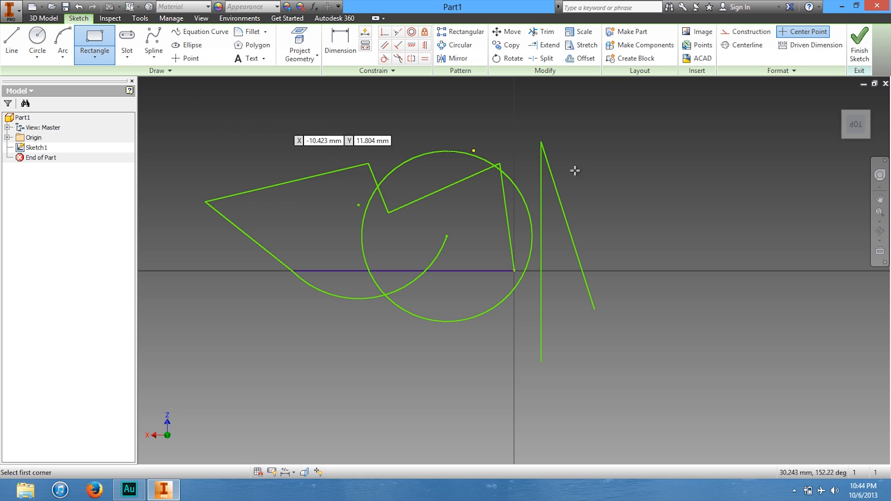
pyautogui.click(695, 141)
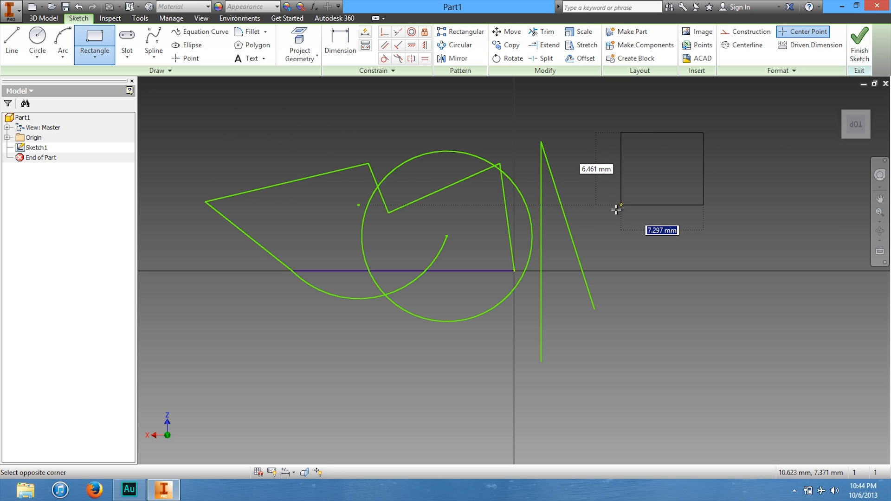
pyautogui.click(569, 177)
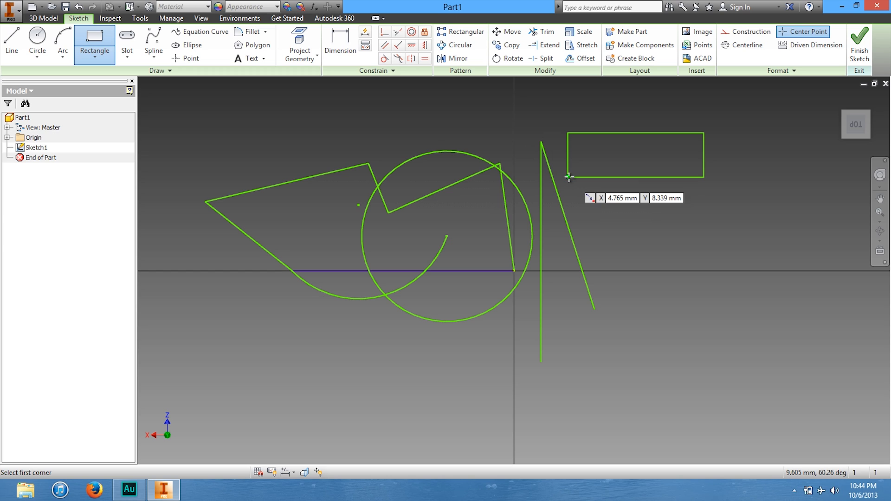
# Draw a closed, wavy control vertex spline that starts and ends at the line profile's outermost corner.
pyautogui.click(156, 36)
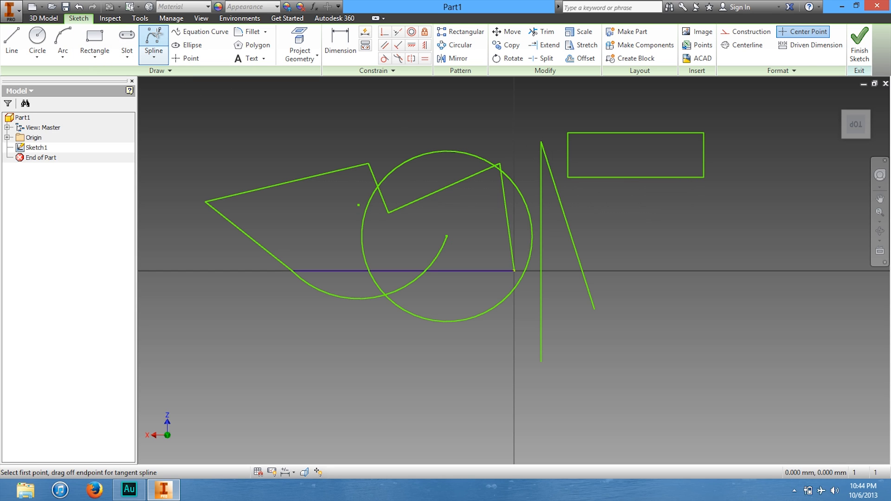
pyautogui.moveTo(205, 201); pyautogui.dragTo(202, 103)
pyautogui.click(297, 147)
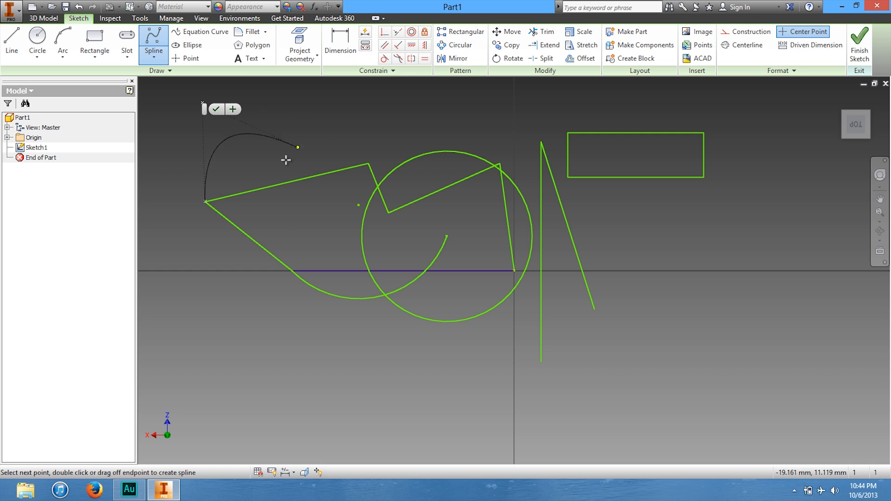
pyautogui.click(241, 177)
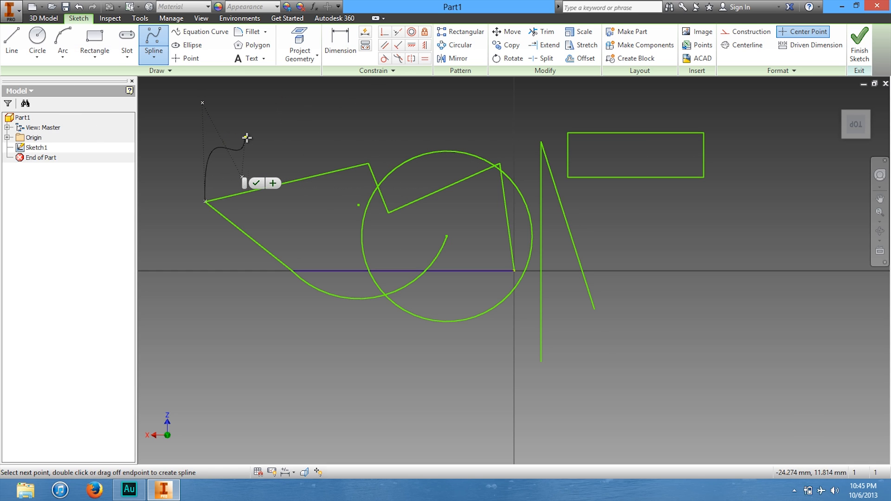
pyautogui.click(241, 103)
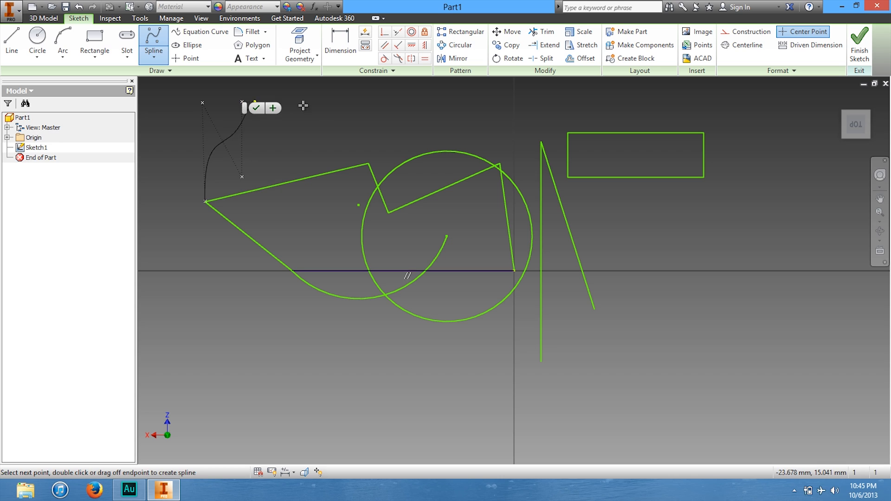
pyautogui.click(325, 119)
pyautogui.click(268, 172)
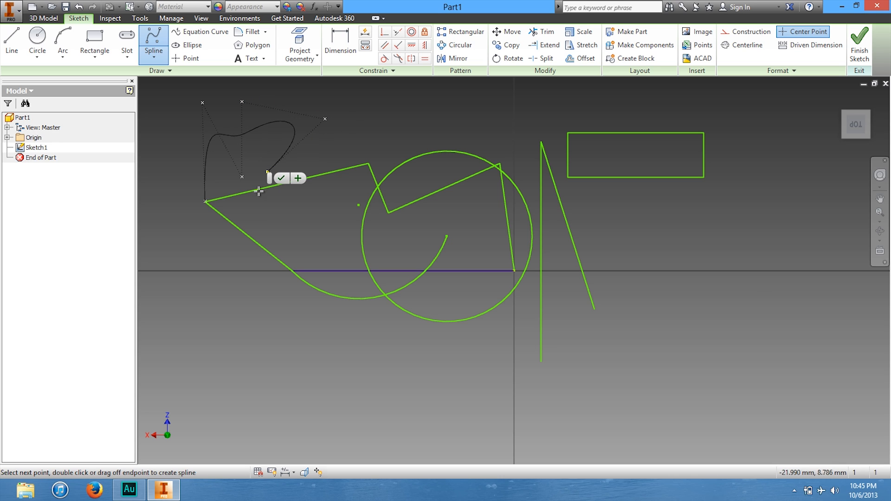
pyautogui.click(365, 247)
pyautogui.click(437, 115)
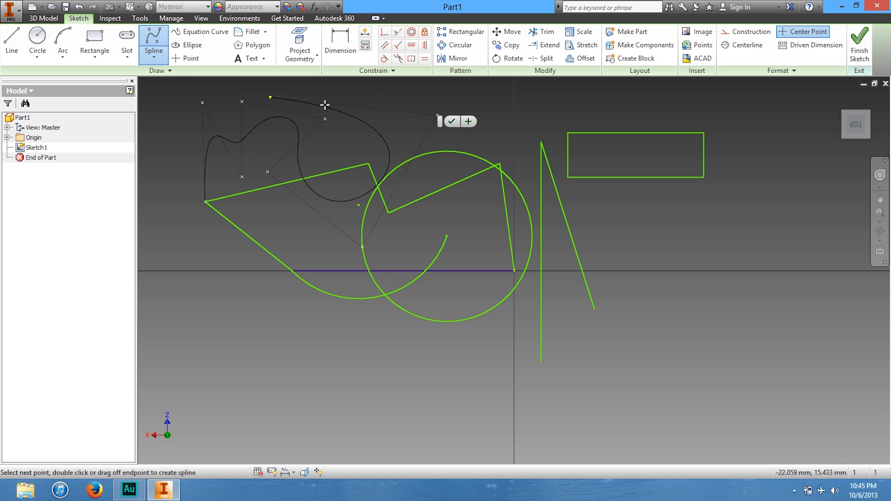
pyautogui.click(385, 254)
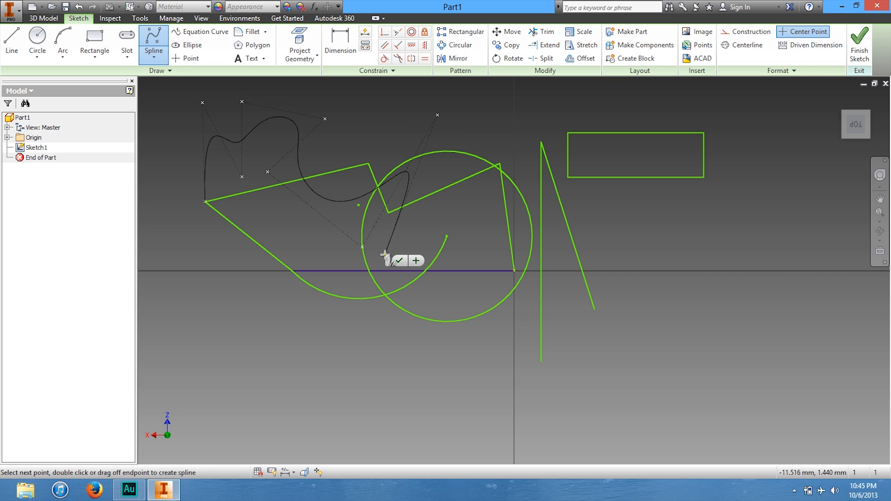
pyautogui.click(209, 225)
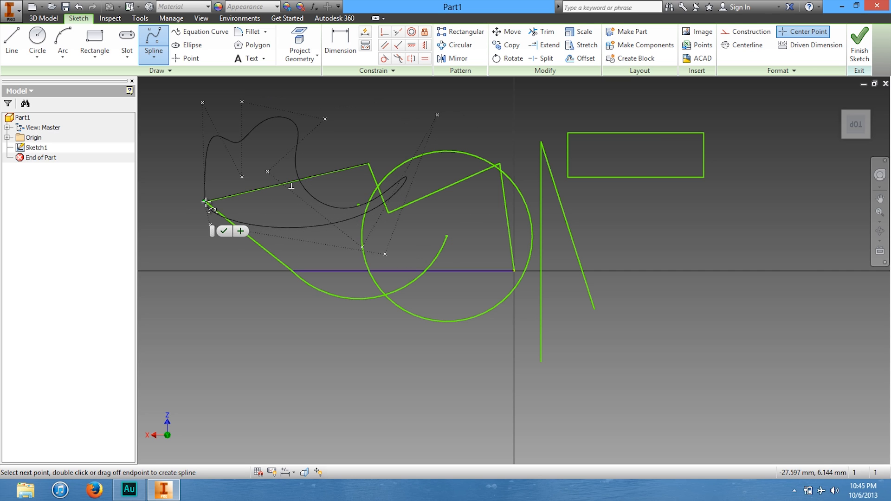
pyautogui.click(204, 202)
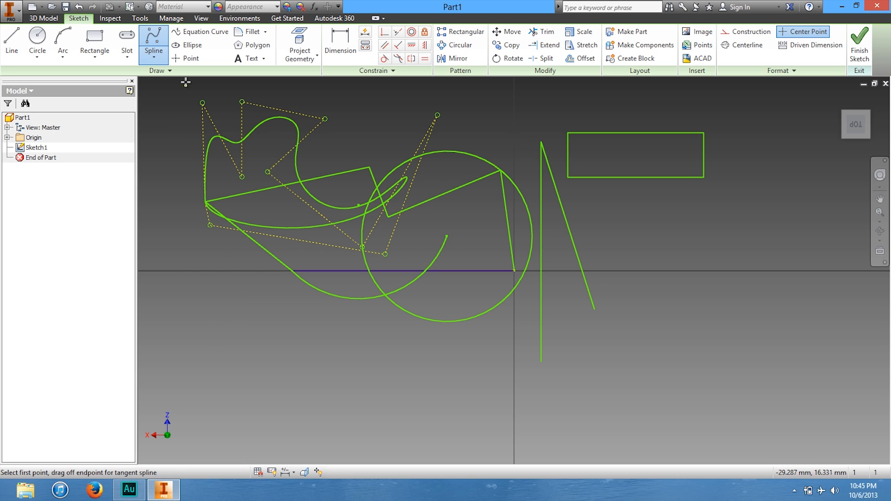
# Draw a long, tilted ellipse across the rectangle's lower outer corner, centered below the rectangle, with its edge through about X 14.9, Y 6.9 mm.
pyautogui.click(188, 46)
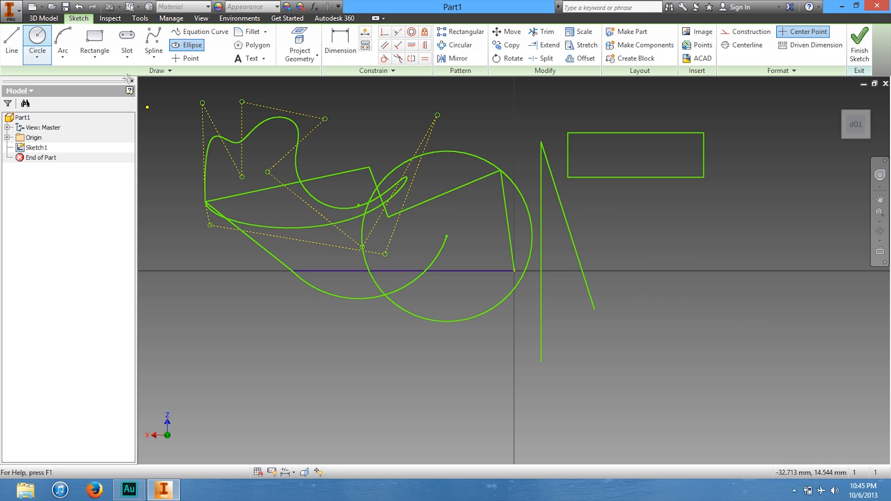
pyautogui.click(724, 231)
pyautogui.click(618, 346)
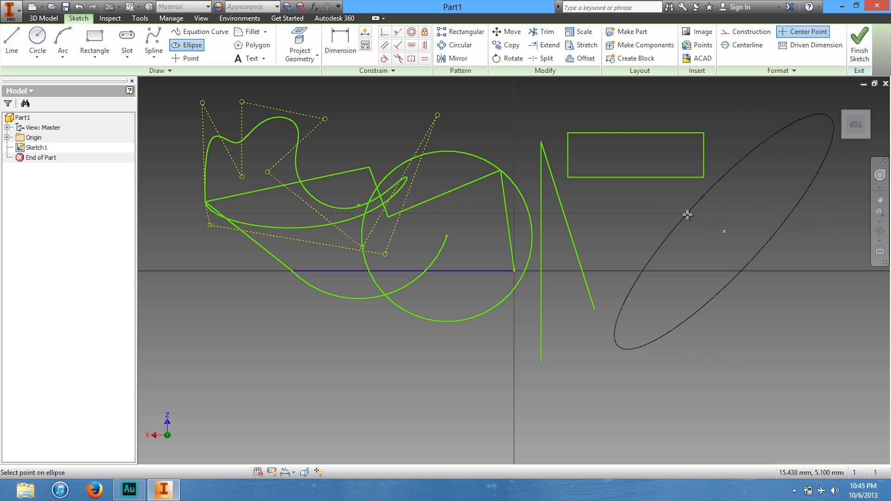
pyautogui.click(681, 194)
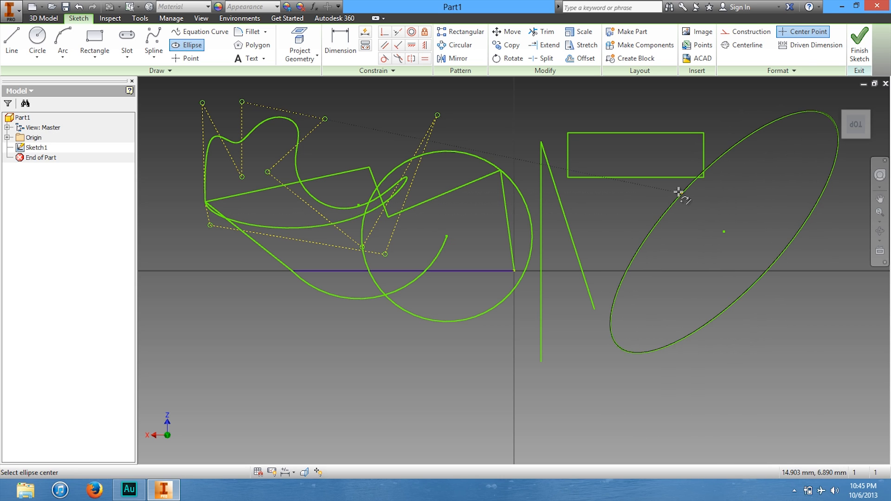
# Place a sketch point on the ellipse's edge at about X 12.9, Y 4.5 mm and draw a line from it to the rectangle's lower inner corner.
pyautogui.click(194, 59)
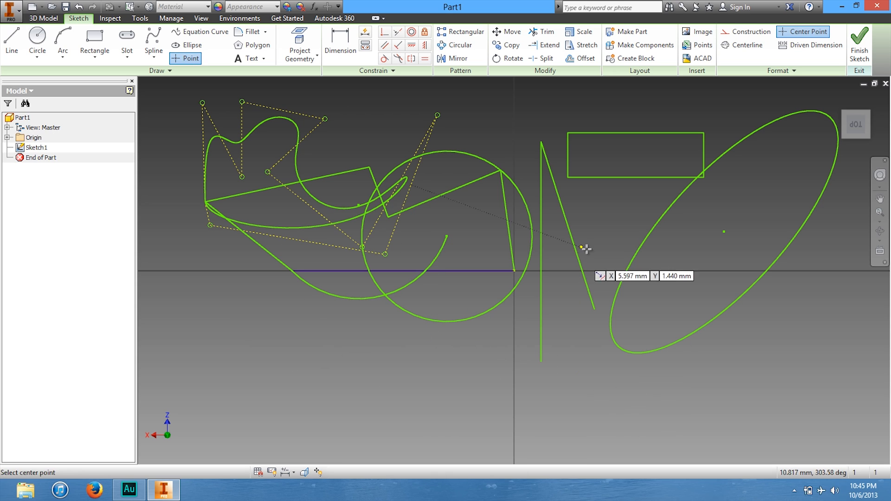
pyautogui.click(661, 218)
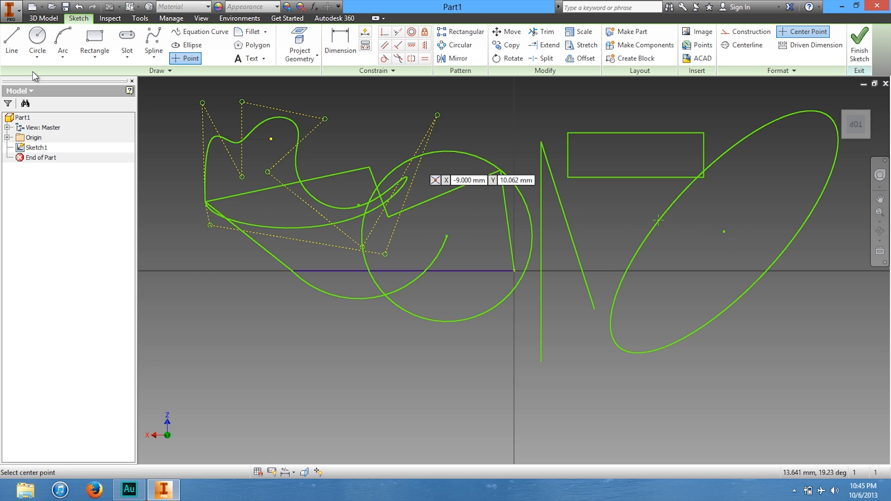
pyautogui.click(9, 45)
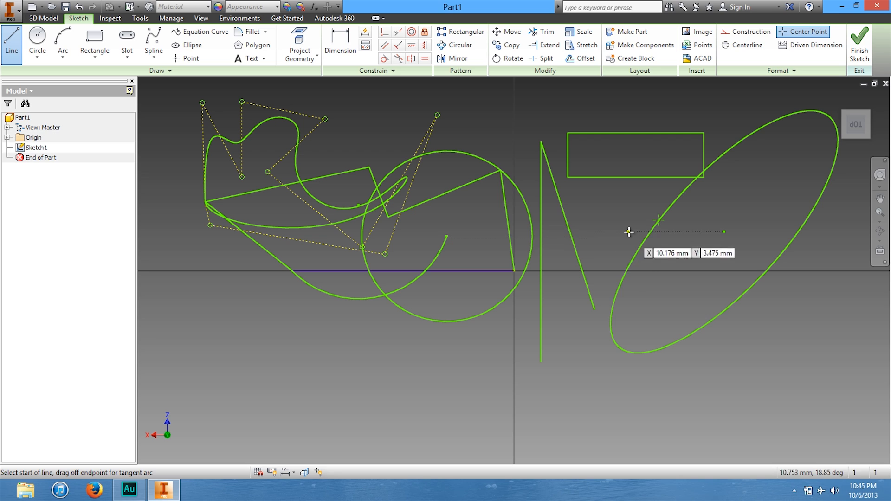
pyautogui.click(659, 221)
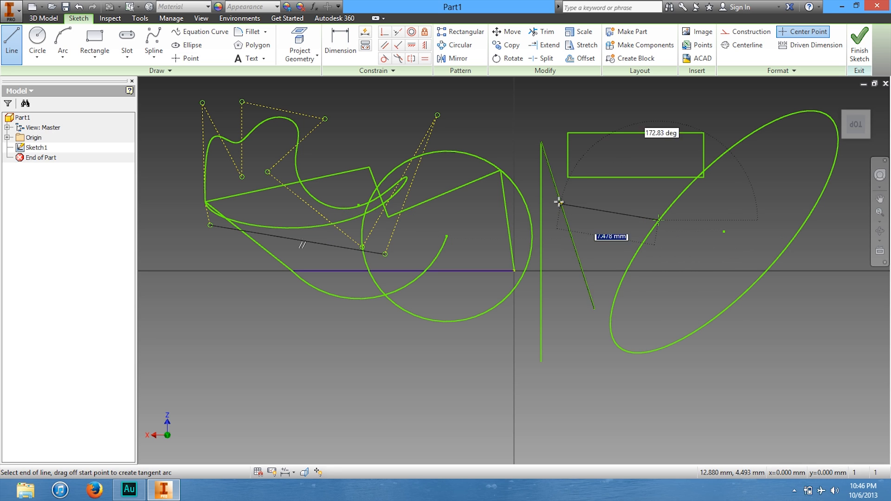
pyautogui.click(569, 179)
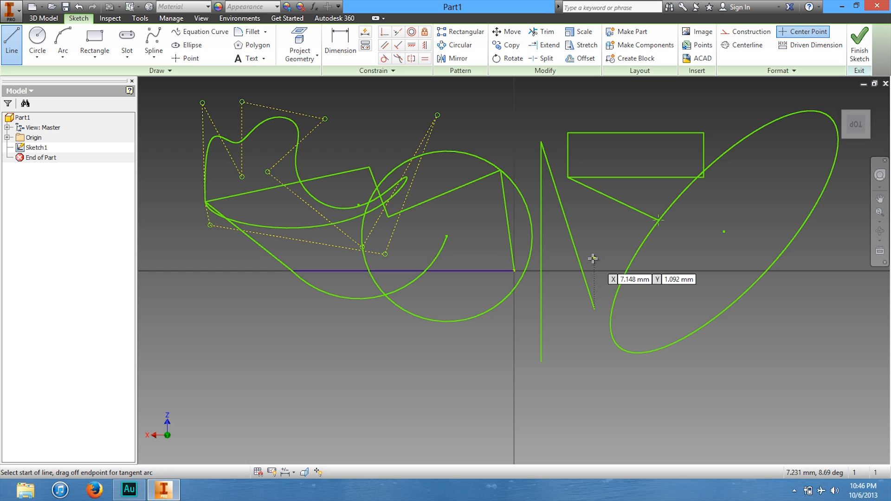
# Round the profile corner between the line rising from the origin and the adjoining sloped line with a 2 mm fillet.
pyautogui.click(245, 36)
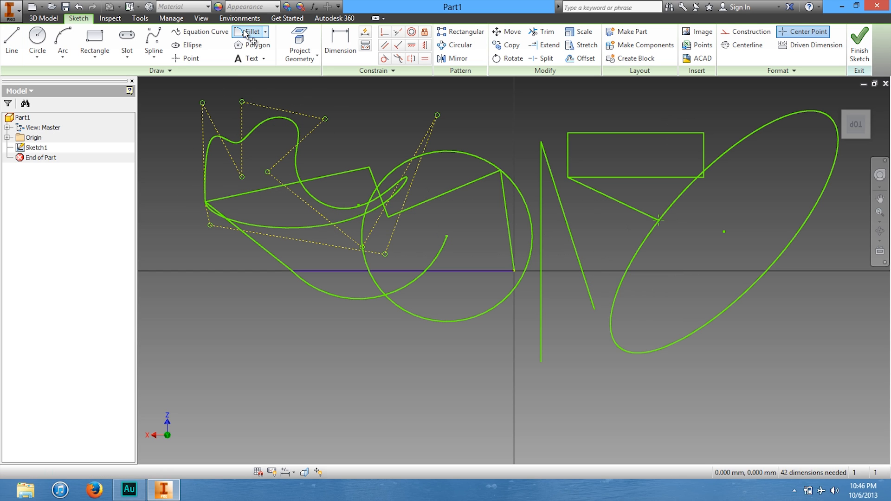
pyautogui.moveTo(495, 182)
pyautogui.mouseDown()
pyautogui.moveTo(484, 336)
pyautogui.moveTo(416, 352)
pyautogui.moveTo(478, 135)
pyautogui.mouseUp()
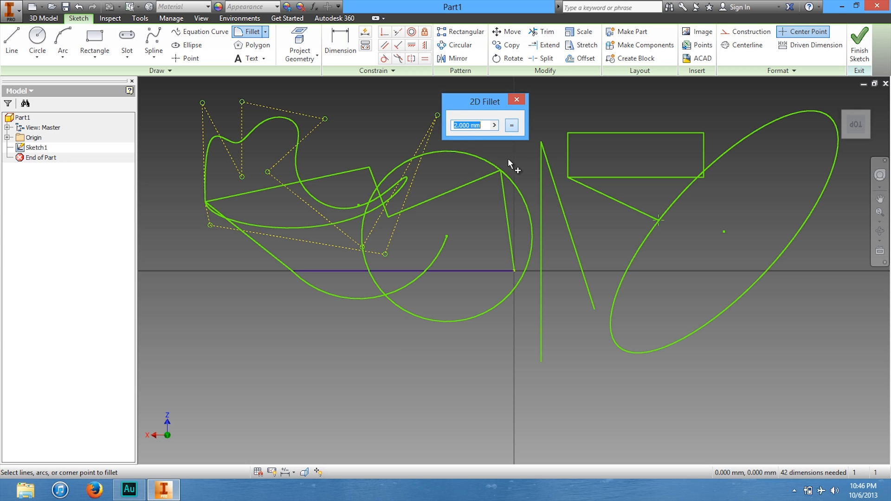
pyautogui.click(506, 205)
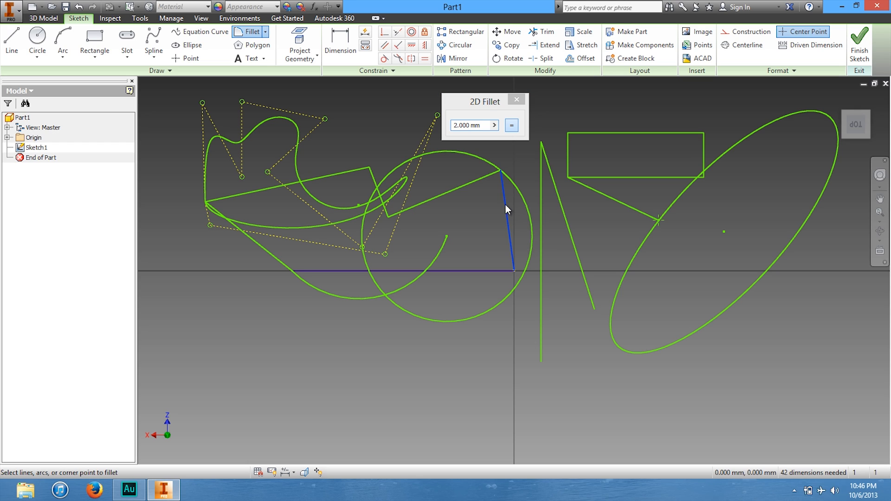
pyautogui.click(477, 179)
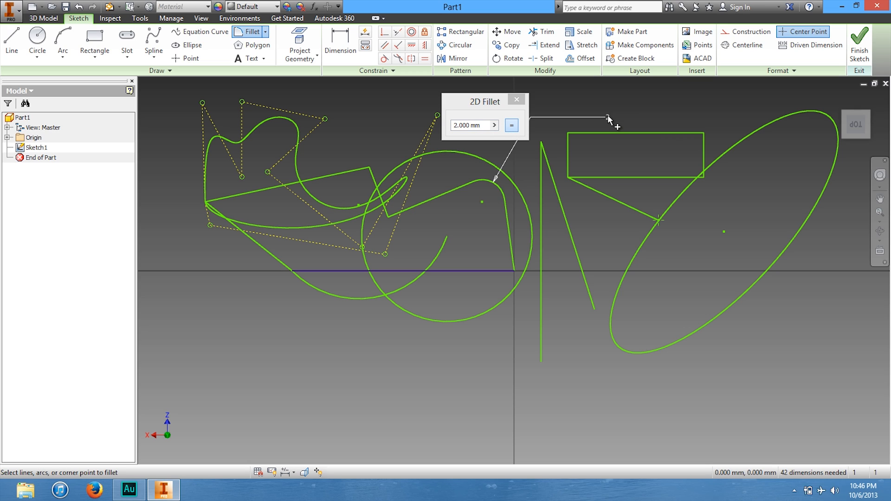
pyautogui.click(479, 132)
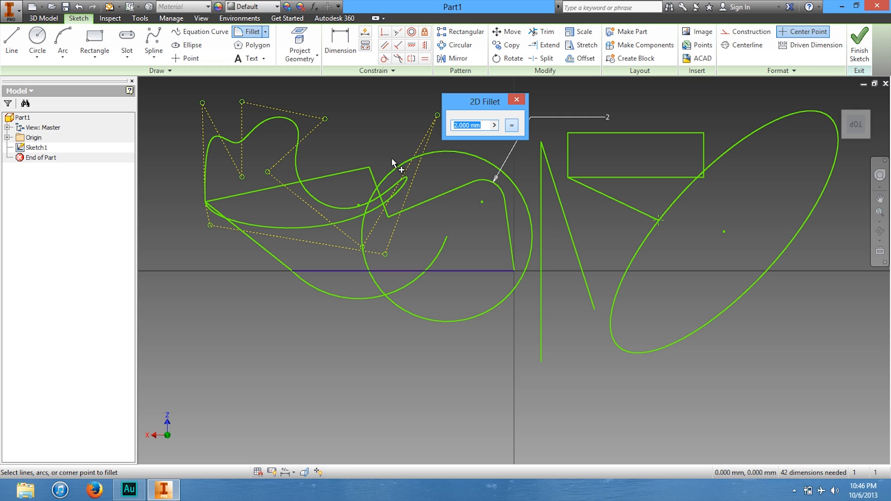
pyautogui.write('5')
pyautogui.press('Escape')
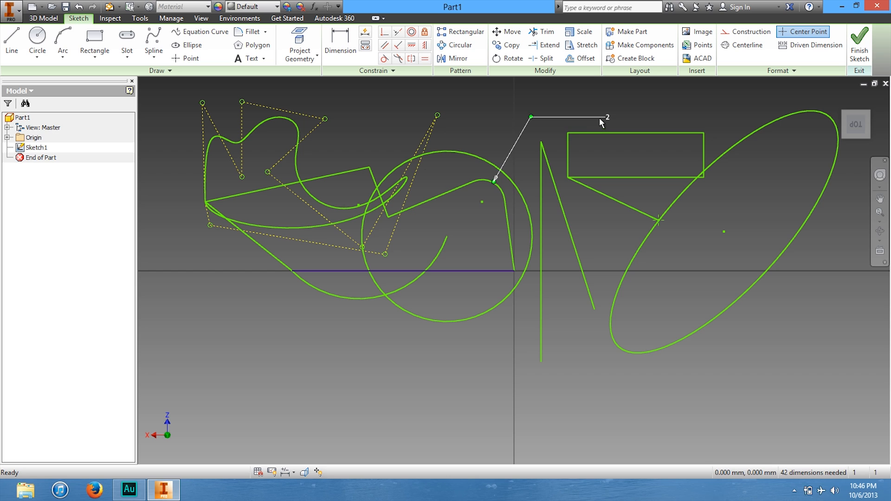
# Set the fillet's radius dimension to 5 mm.
pyautogui.doubleClick(607, 116)
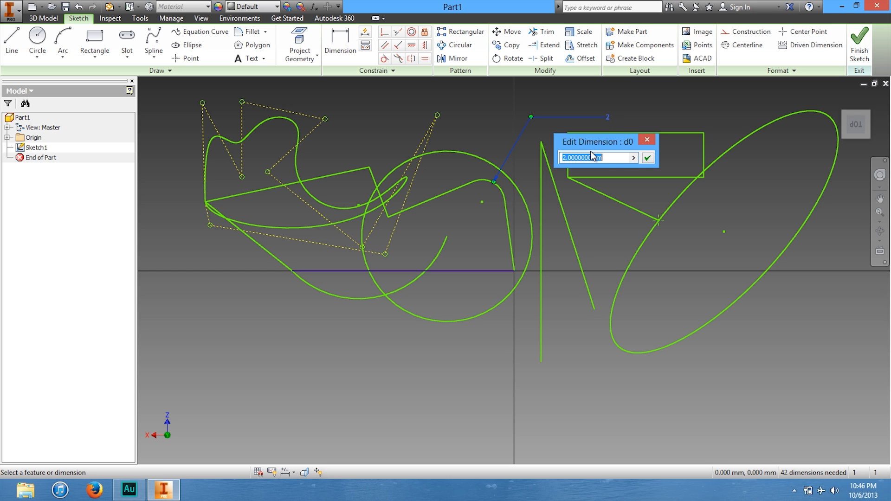
pyautogui.write('5')
pyautogui.press('Return')
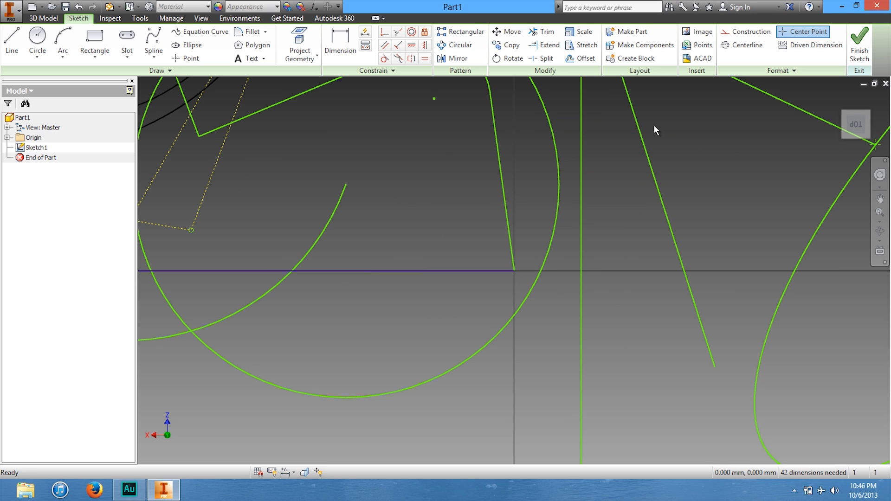
pyautogui.scroll(-5, 422, 388)
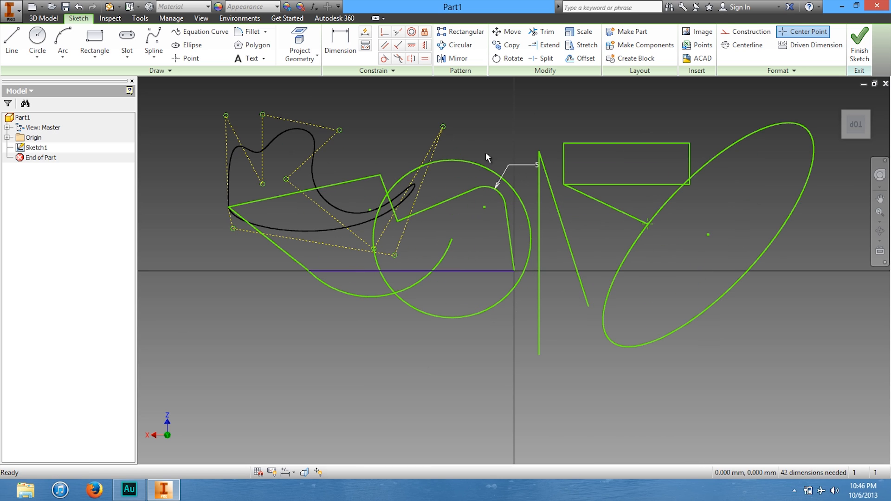
# Draw an inscribed five-sided polygon centered inside the circle below the fillet, with one vertex just beyond the lower end of the vertical line.
pyautogui.click(251, 43)
pyautogui.moveTo(183, 83); pyautogui.dragTo(190, 130)
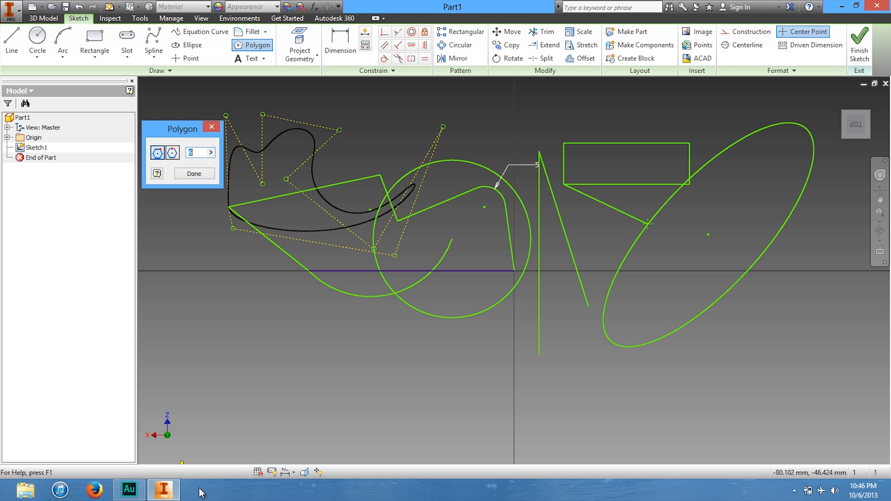
pyautogui.write('5')
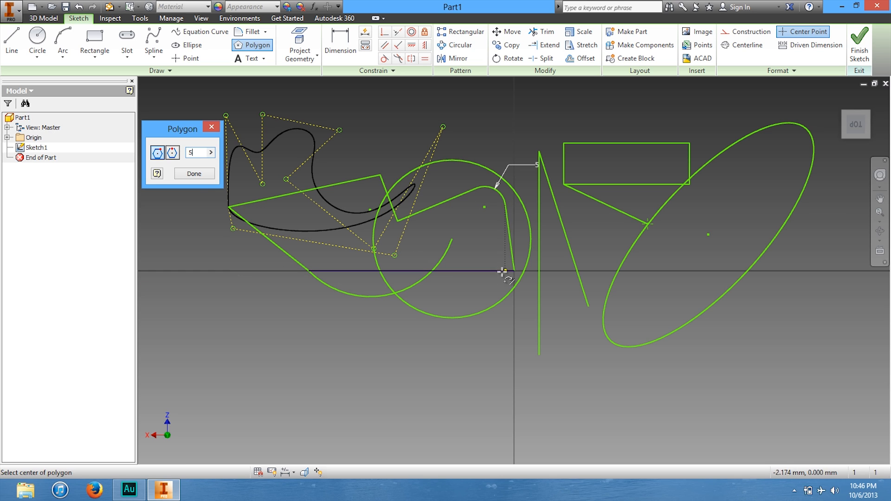
pyautogui.click(487, 245)
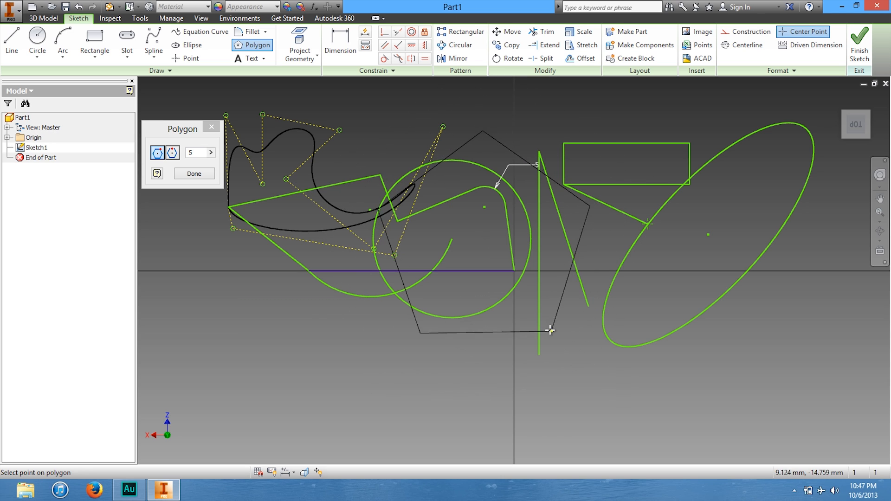
pyautogui.click(564, 362)
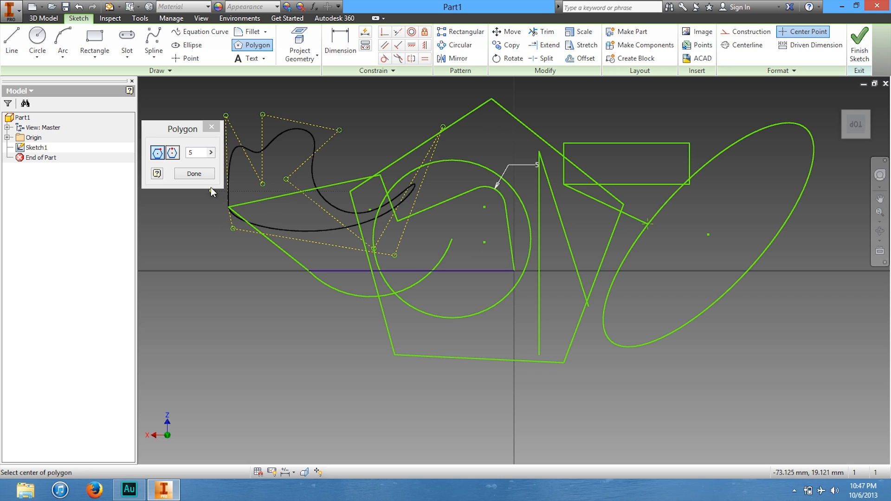
pyautogui.press('Escape')
# Add the text "Austodesk" at a size of 1 mm in the rectangle's upper inner corner.
pyautogui.click(248, 58)
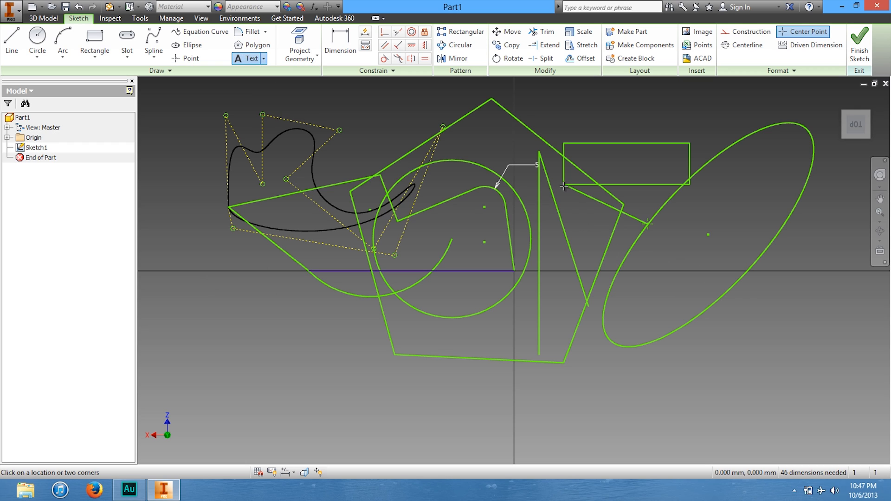
pyautogui.click(565, 144)
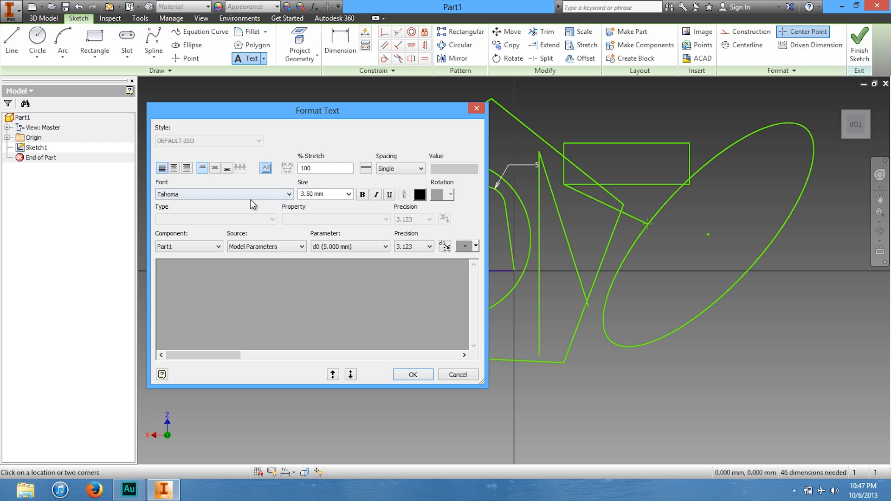
pyautogui.click(331, 194)
pyautogui.write('1')
pyautogui.click(286, 262)
pyautogui.click(426, 377)
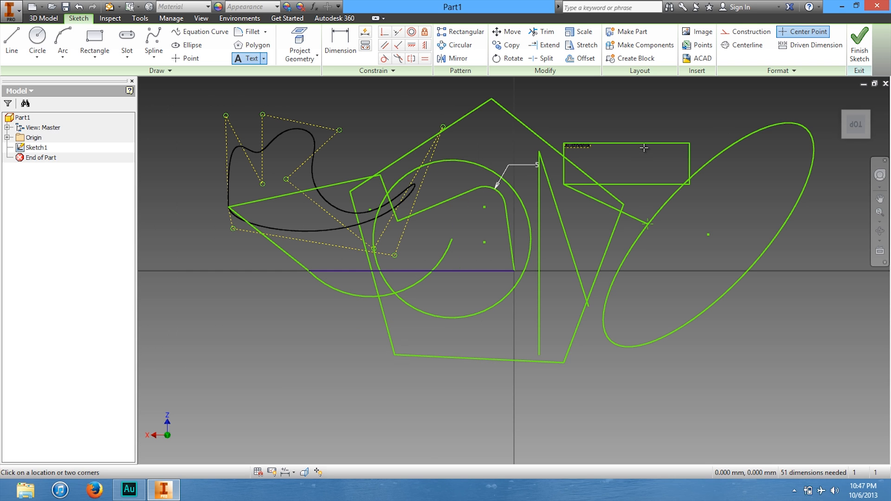
pyautogui.scroll(4, 613, 141)
pyautogui.moveTo(633, 145); pyautogui.dragTo(451, 351, button='middle')
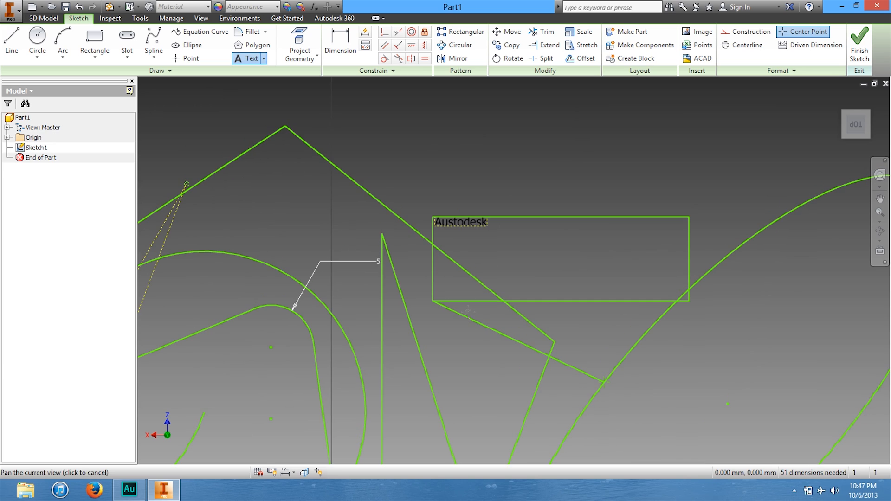